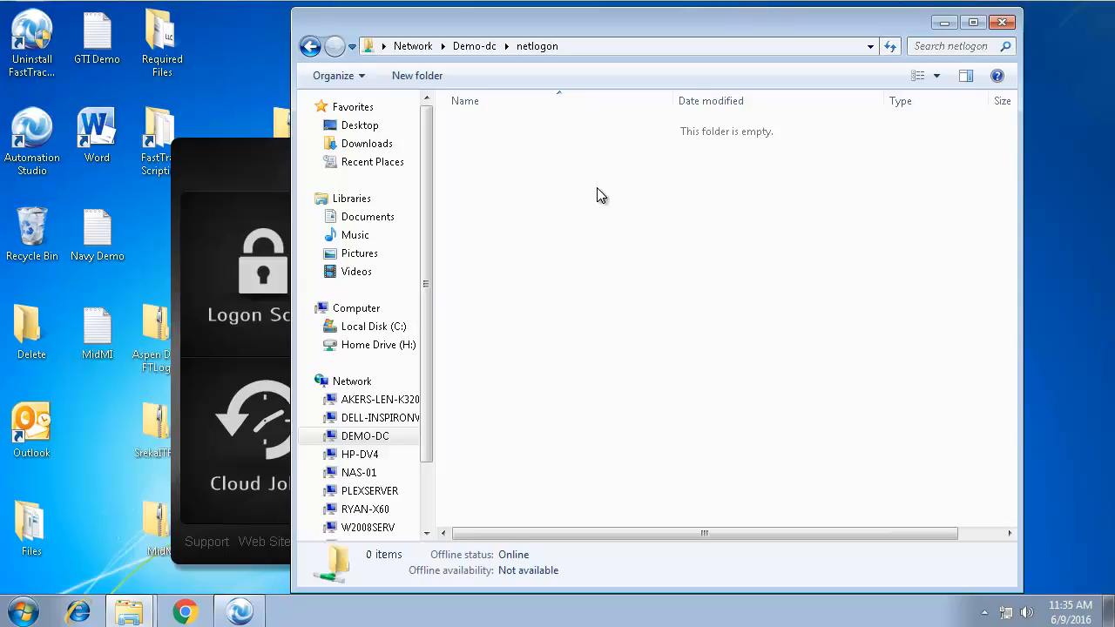
Step: Run the logon script setup wizard with the default base script and execution before Explorer starts, up to the file copy stage
{"action": "left_click", "coordinate": [1002, 22]}
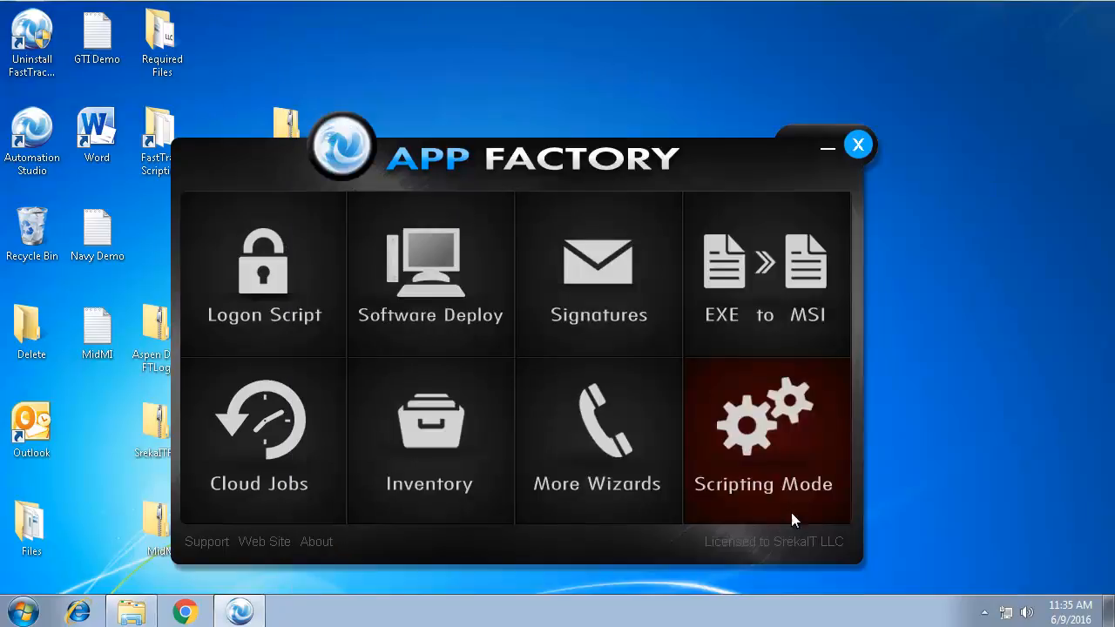
{"action": "left_click", "coordinate": [288, 299]}
{"action": "left_click", "coordinate": [302, 378]}
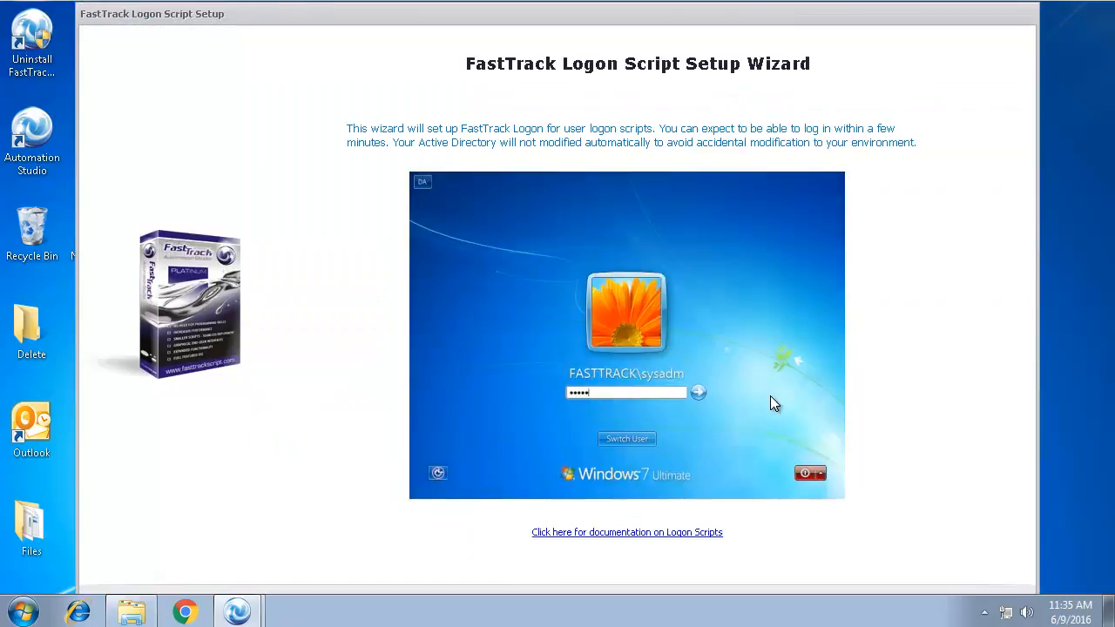
{"action": "double_click", "coordinate": [832, 12]}
{"action": "left_click", "coordinate": [991, 578]}
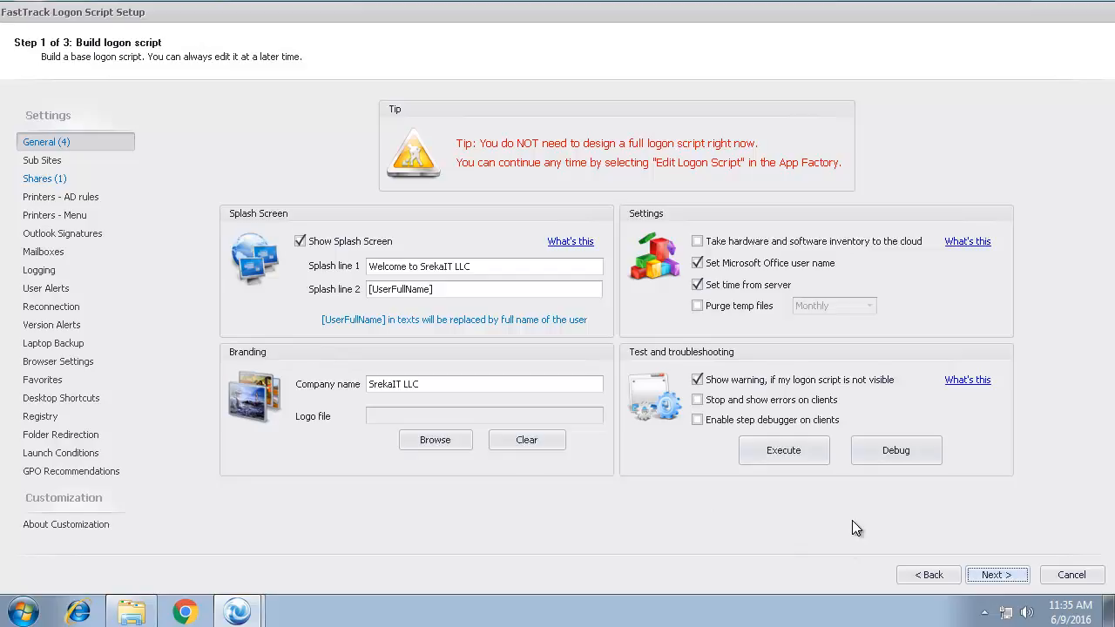
{"action": "left_click", "coordinate": [1006, 581]}
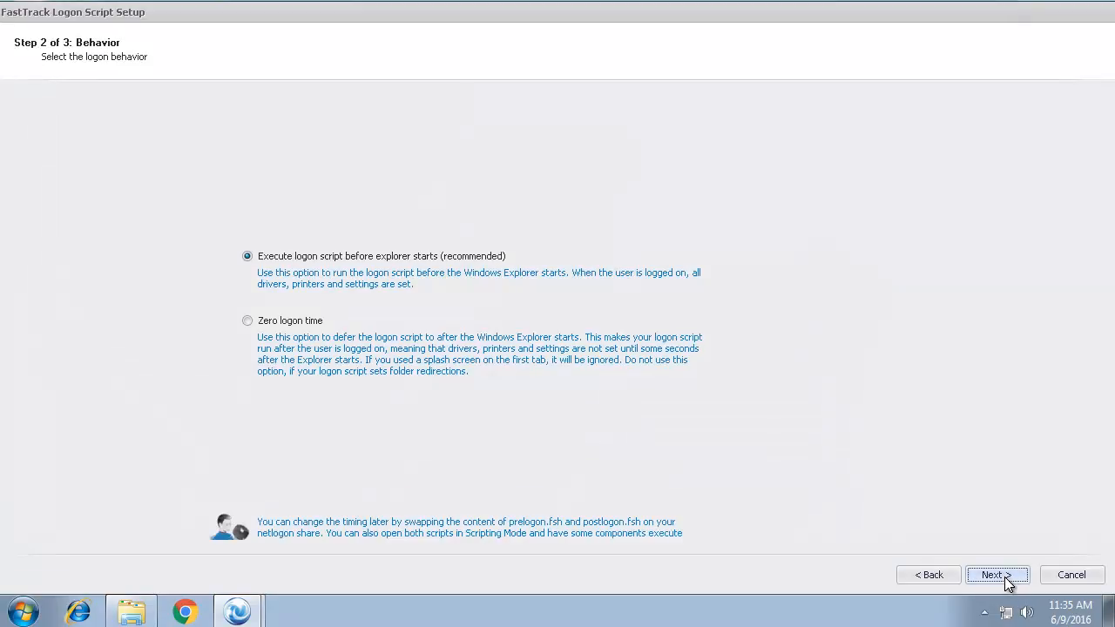
{"action": "left_click", "coordinate": [1000, 582]}
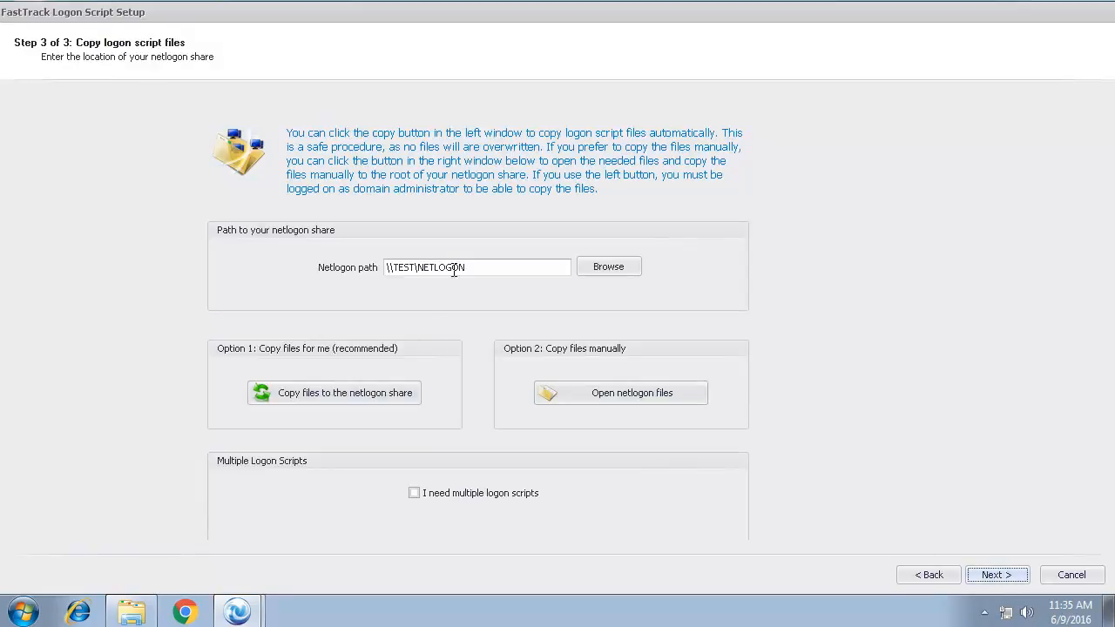
Step: Copy the logon script files to the \\TEST\NETLOGON share and finish the setup wizard
{"action": "left_click", "coordinate": [337, 400]}
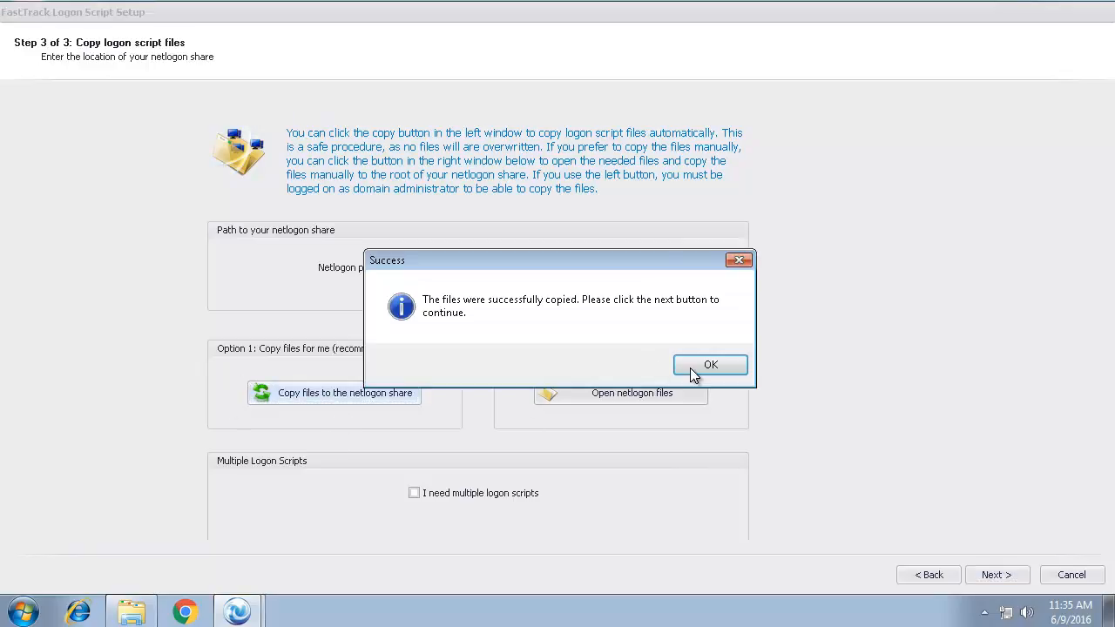
{"action": "left_click", "coordinate": [710, 365]}
{"action": "left_click", "coordinate": [993, 575]}
{"action": "left_click", "coordinate": [994, 577]}
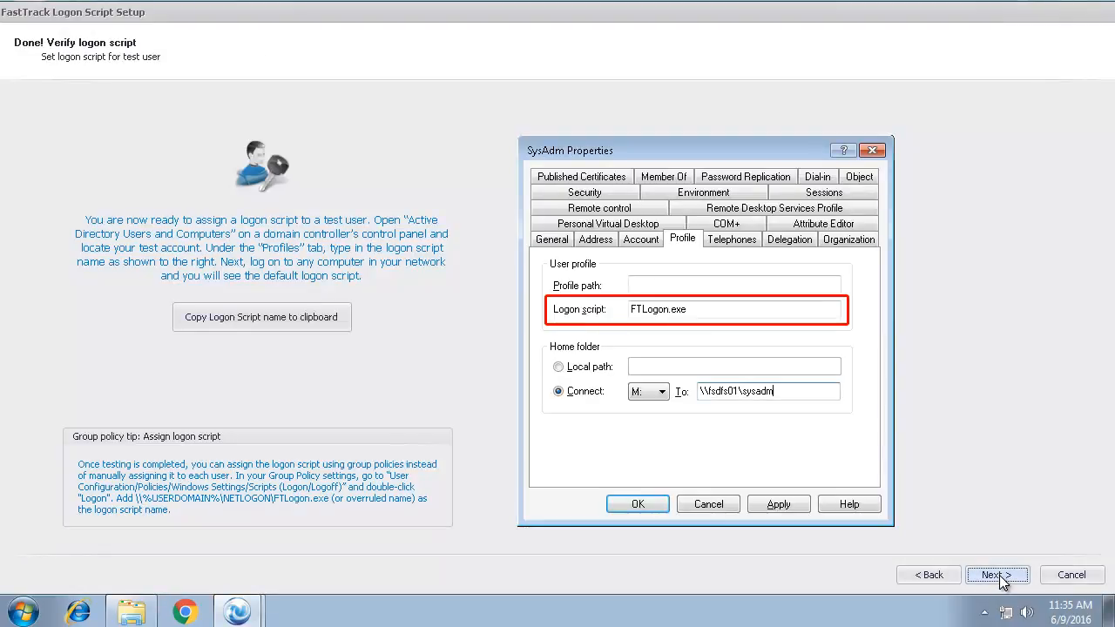
{"action": "left_click", "coordinate": [999, 579]}
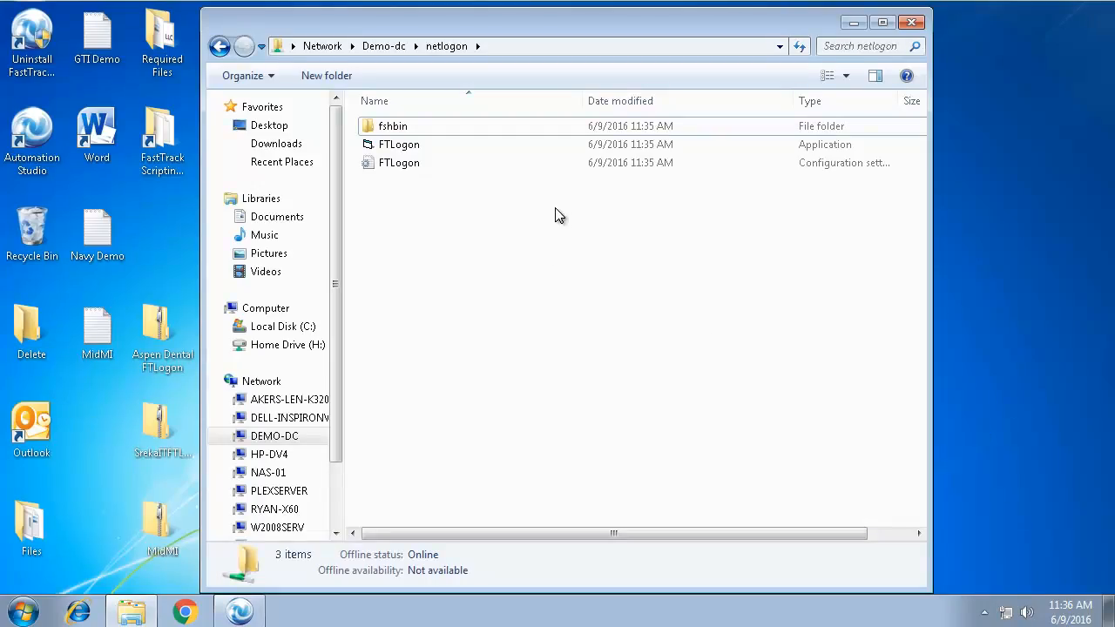
Step: Examine the copied script files in the netlogon share's fshbin folder, and minimize the folder window
{"action": "double_click", "coordinate": [431, 134]}
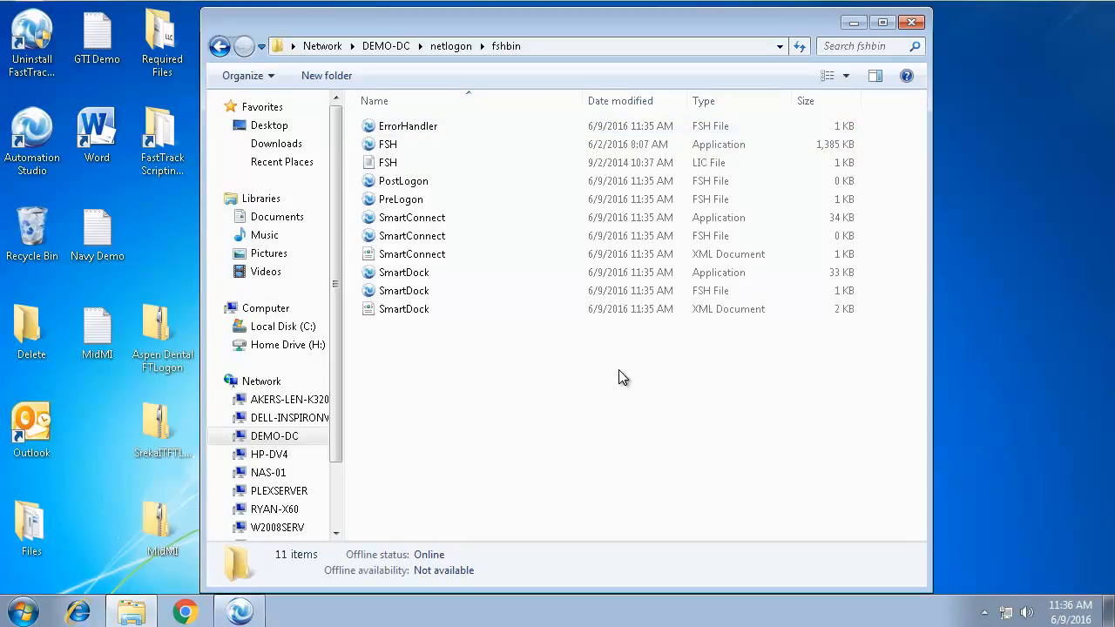
{"action": "left_click", "coordinate": [854, 22]}
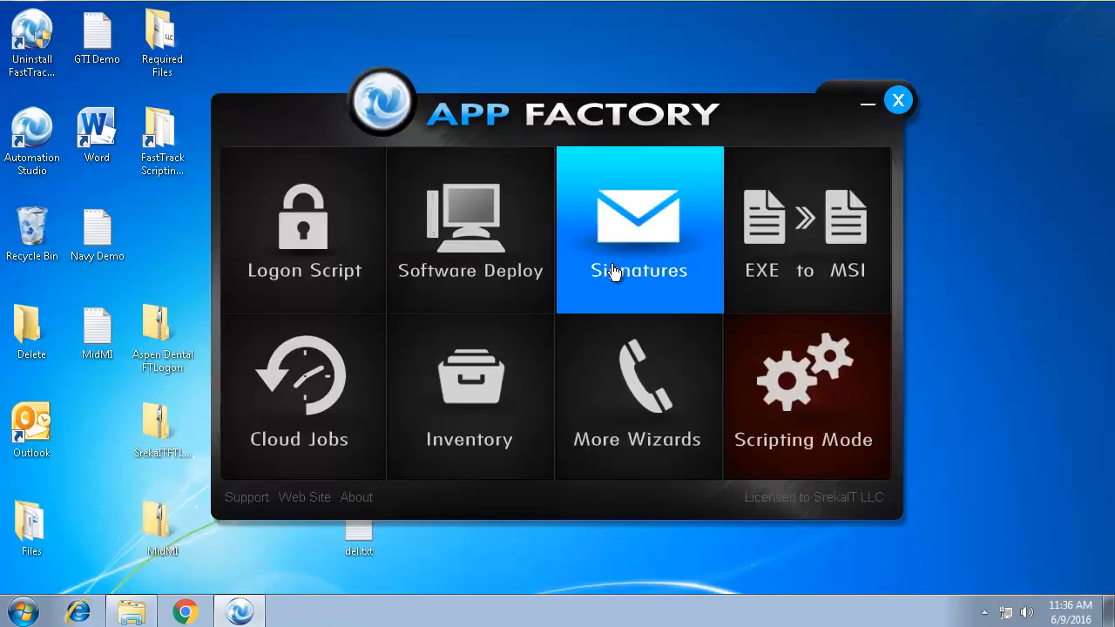
Step: Edit the logon script to disable the splash screen, Office user name, server time, script visibility warning and Active Directory home drive connection
{"action": "left_click", "coordinate": [307, 262]}
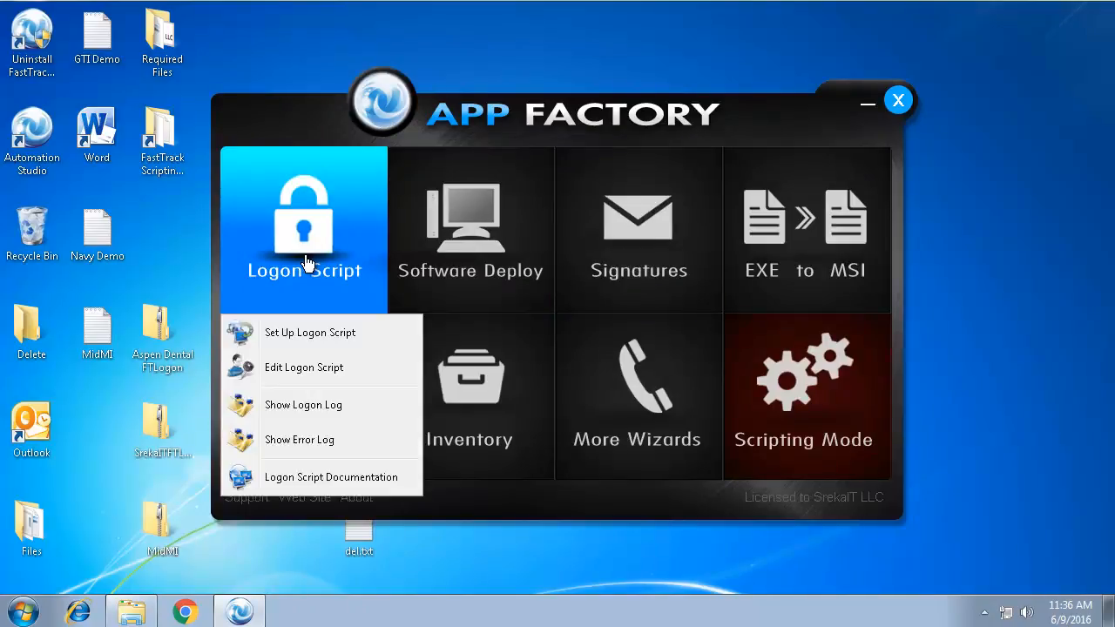
{"action": "left_click", "coordinate": [310, 373]}
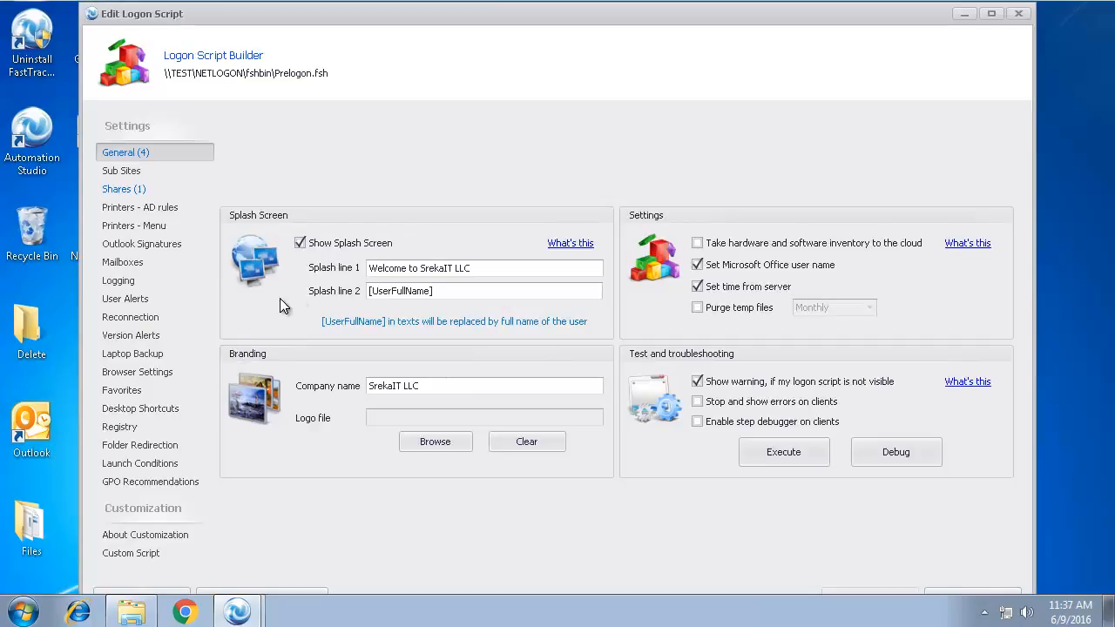
{"action": "left_click", "coordinate": [301, 244]}
{"action": "left_click", "coordinate": [697, 264]}
{"action": "left_click", "coordinate": [697, 286]}
{"action": "left_click", "coordinate": [697, 382]}
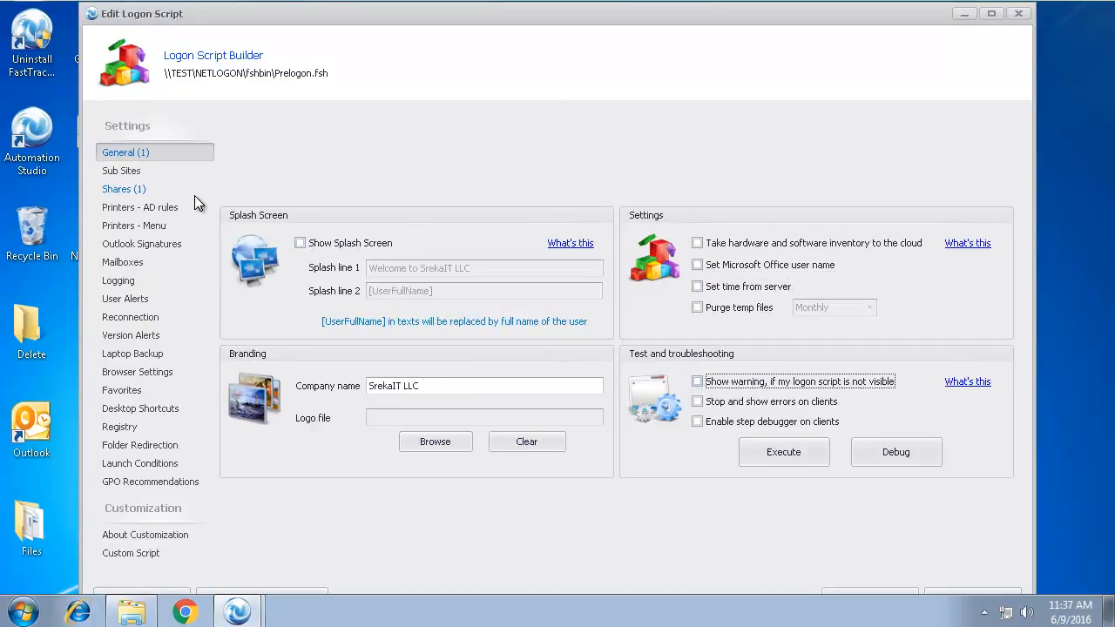
{"action": "left_click", "coordinate": [144, 189]}
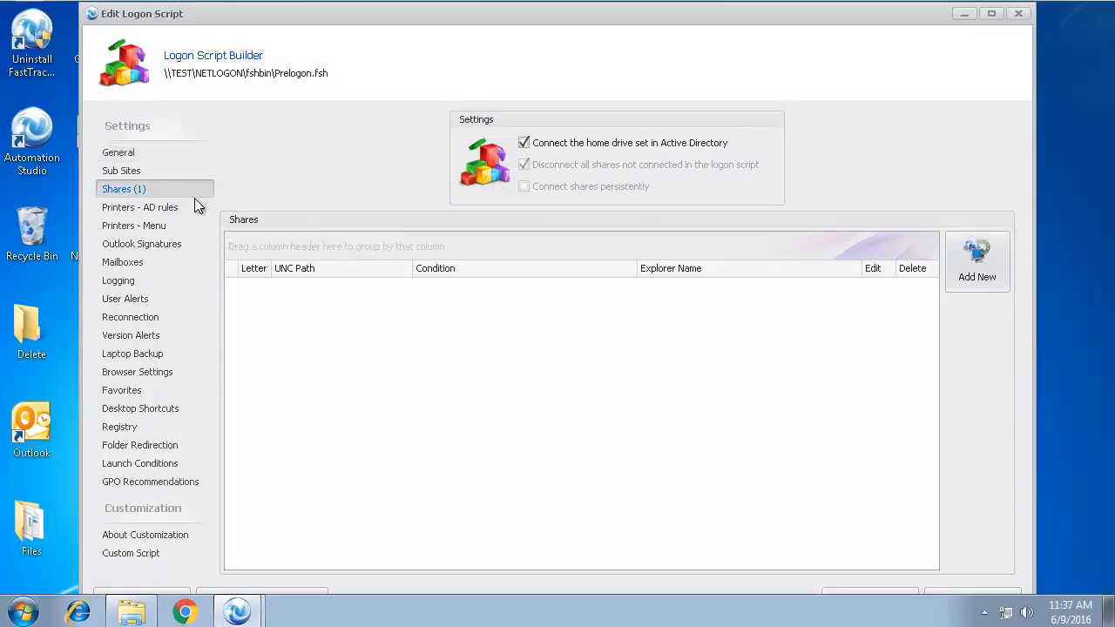
{"action": "left_click", "coordinate": [523, 143]}
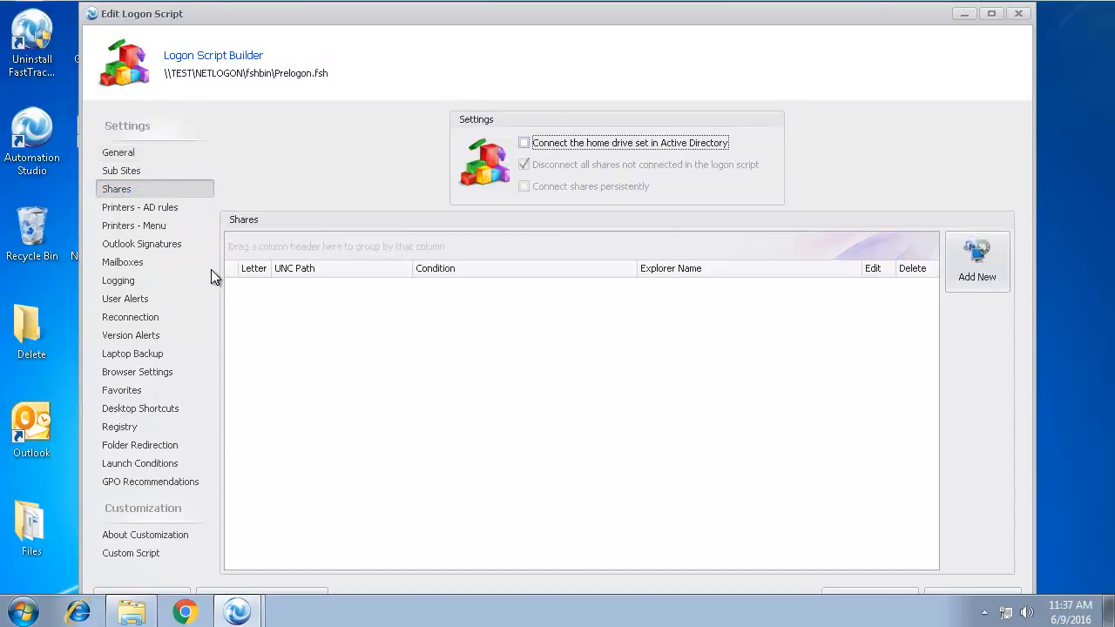
Step: Add an unconditional Outlook signature using Default.docx from DEMO-DC's Common\Caltherm folder, copying the file to the netlogon share
{"action": "left_click", "coordinate": [131, 246]}
{"action": "left_click", "coordinate": [979, 329]}
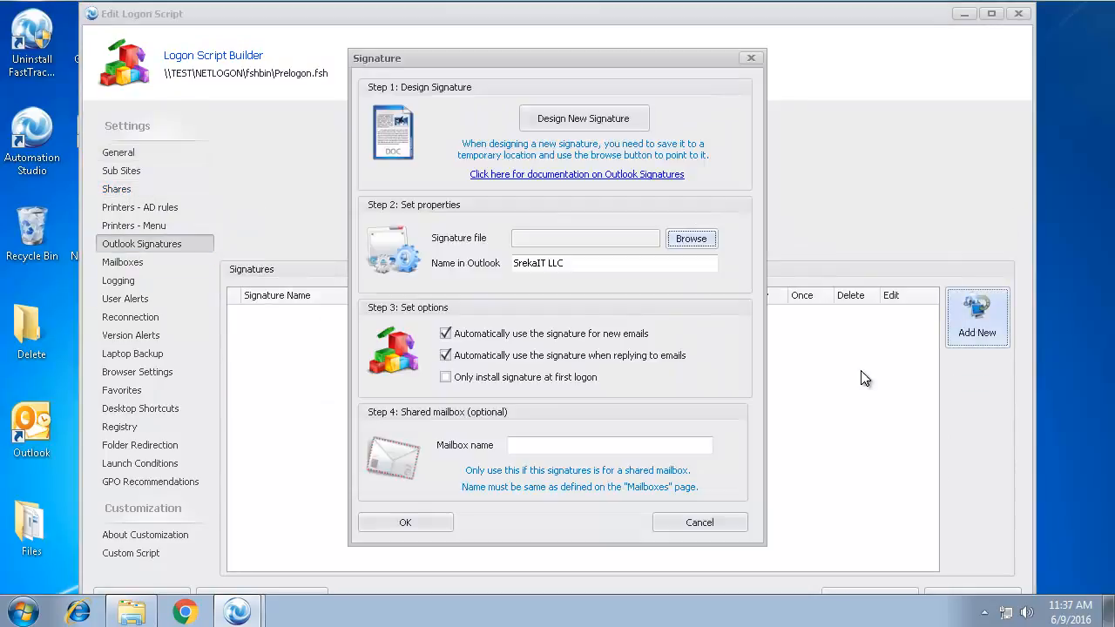
{"action": "left_click", "coordinate": [689, 239]}
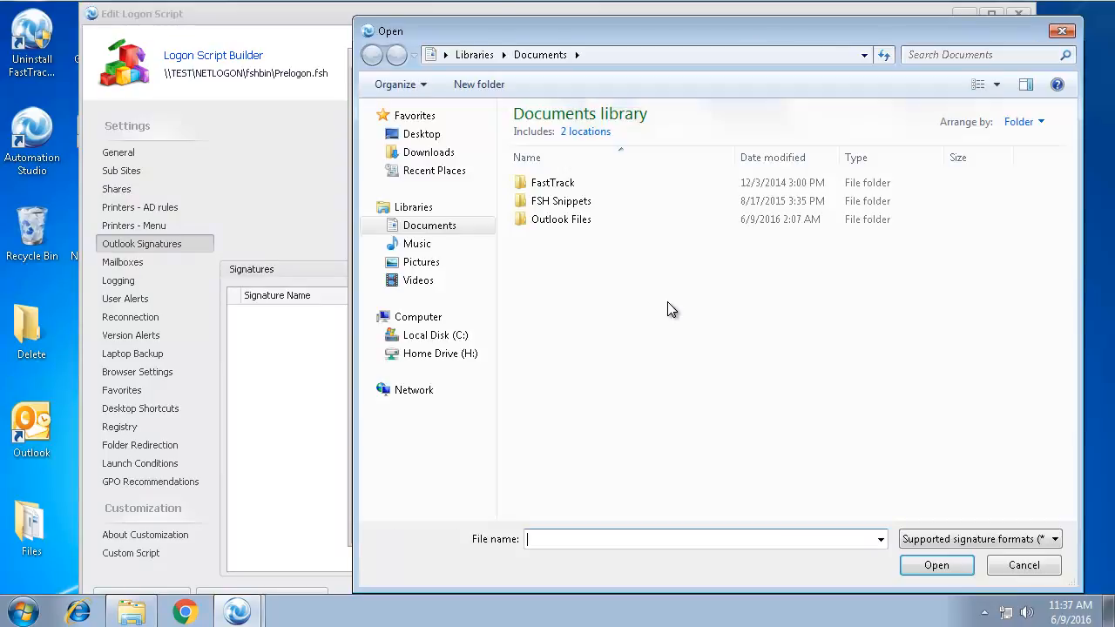
{"action": "left_click", "coordinate": [371, 390]}
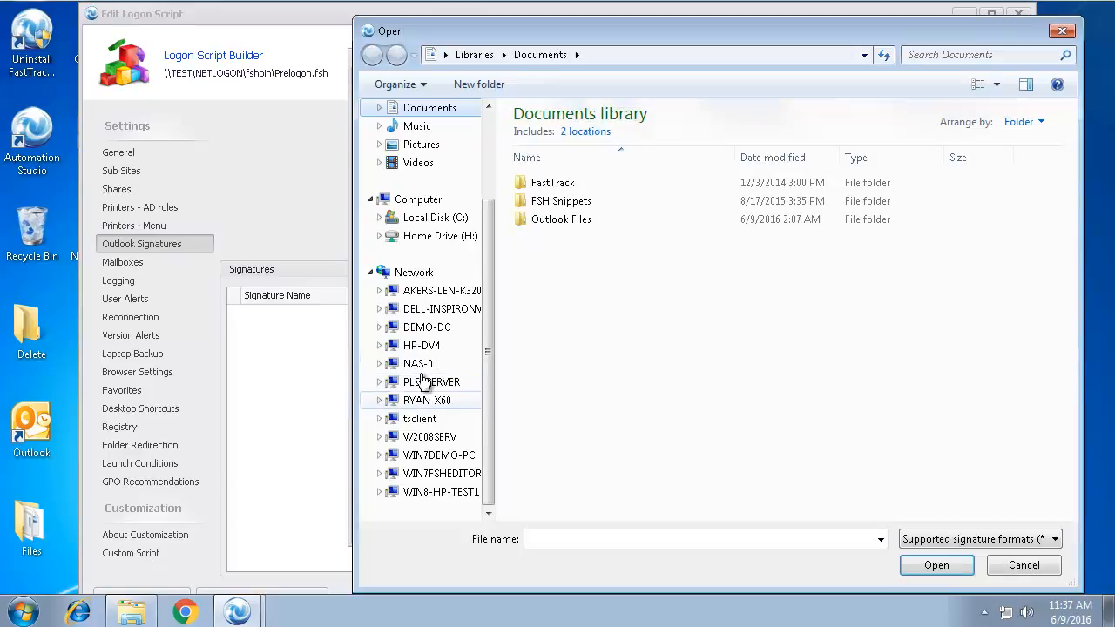
{"action": "left_click", "coordinate": [428, 328]}
{"action": "double_click", "coordinate": [806, 134]}
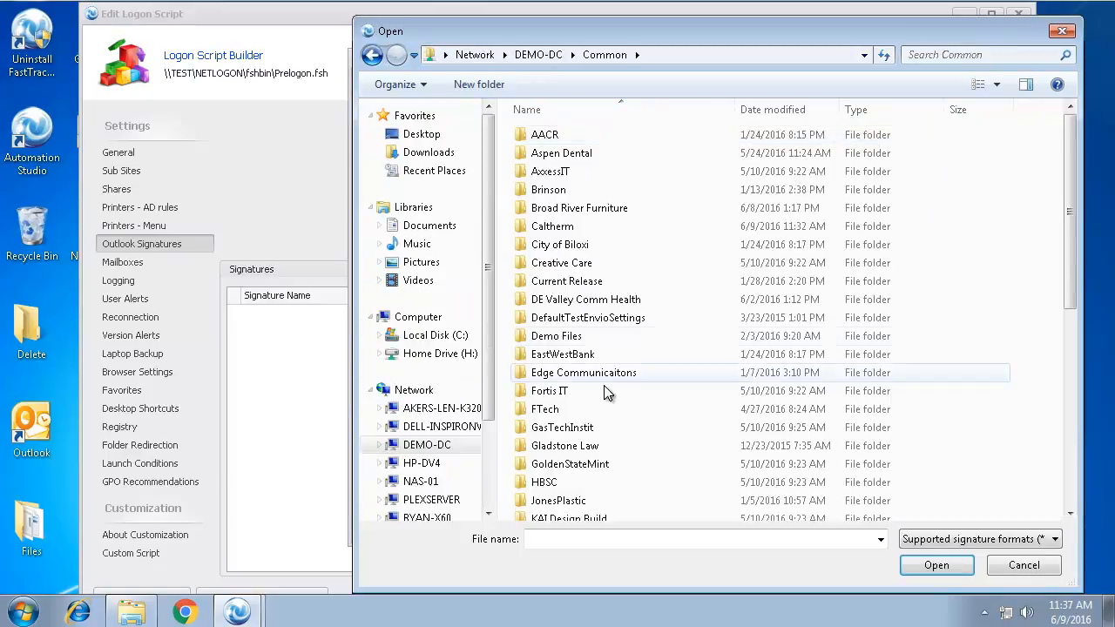
{"action": "double_click", "coordinate": [572, 224]}
{"action": "double_click", "coordinate": [549, 135]}
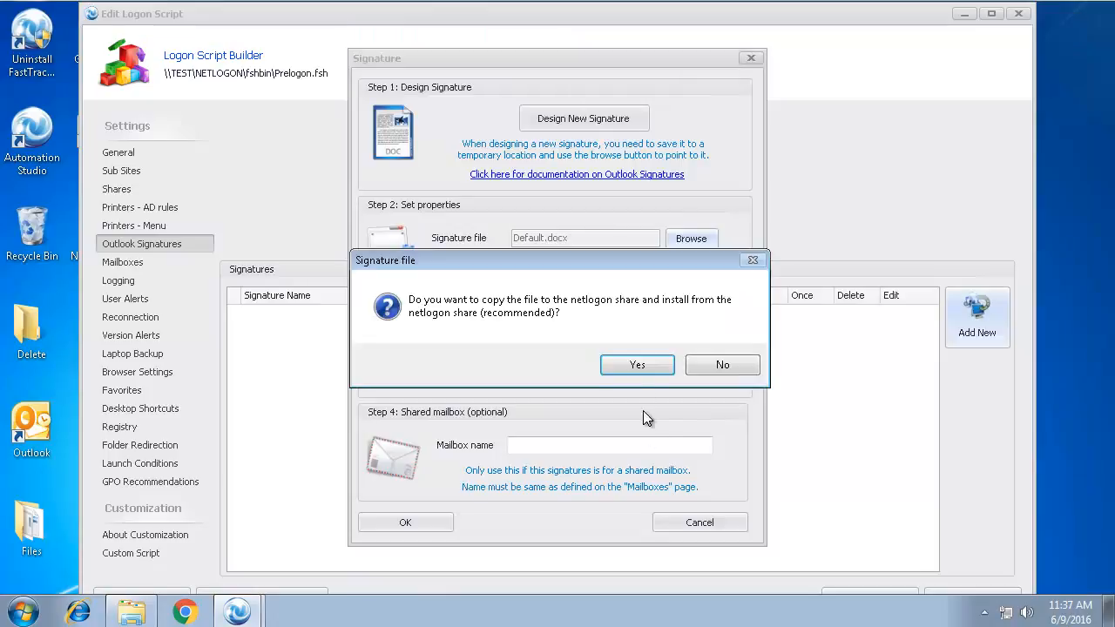
{"action": "left_click", "coordinate": [639, 364]}
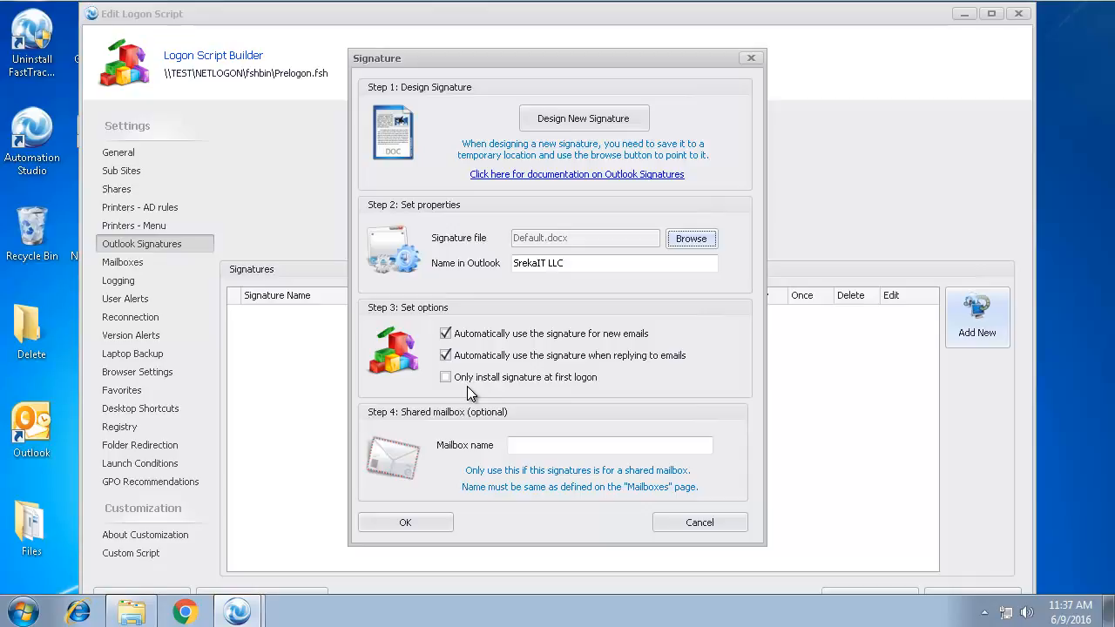
{"action": "left_click", "coordinate": [418, 523]}
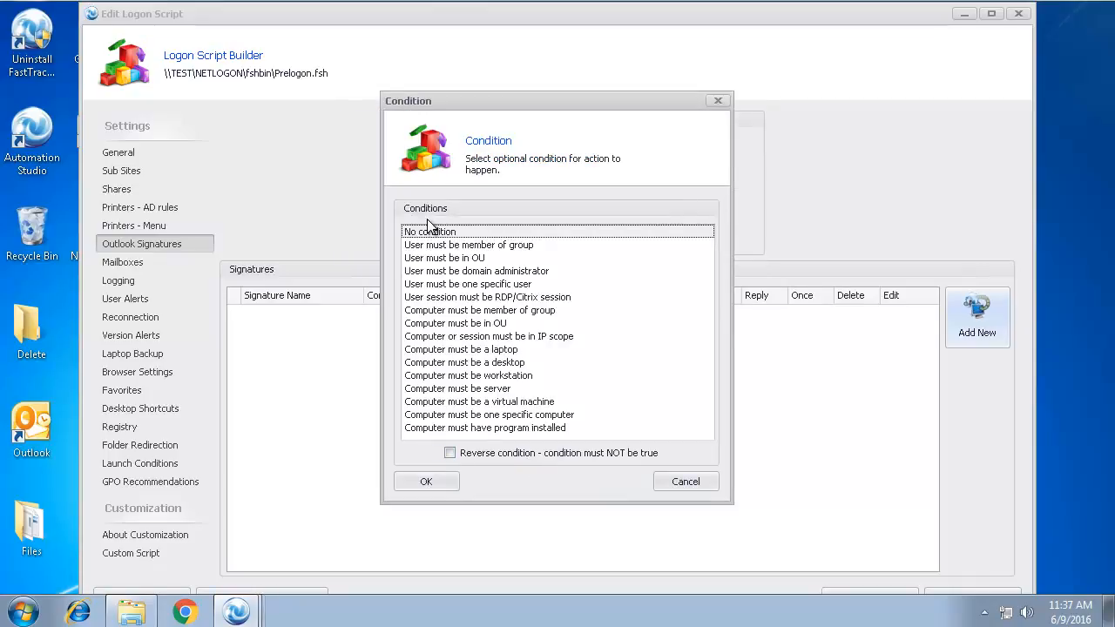
{"action": "left_click", "coordinate": [426, 482]}
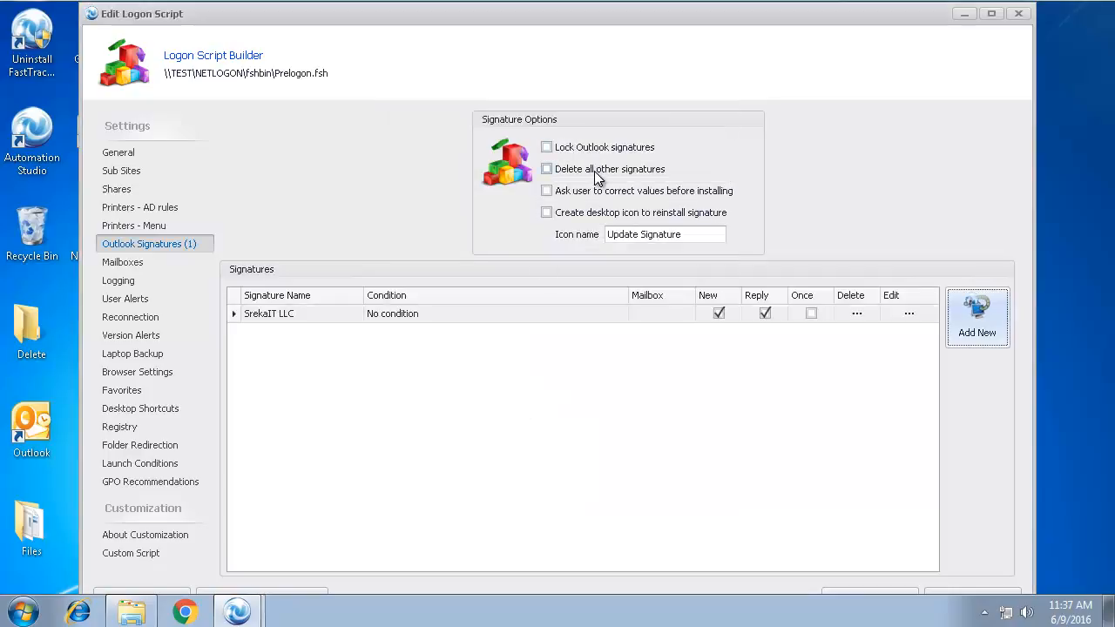
Step: Enable asking users to correct values and creating a desktop icon to reinstall the signature, and save and close the logon script
{"action": "left_click", "coordinate": [547, 191]}
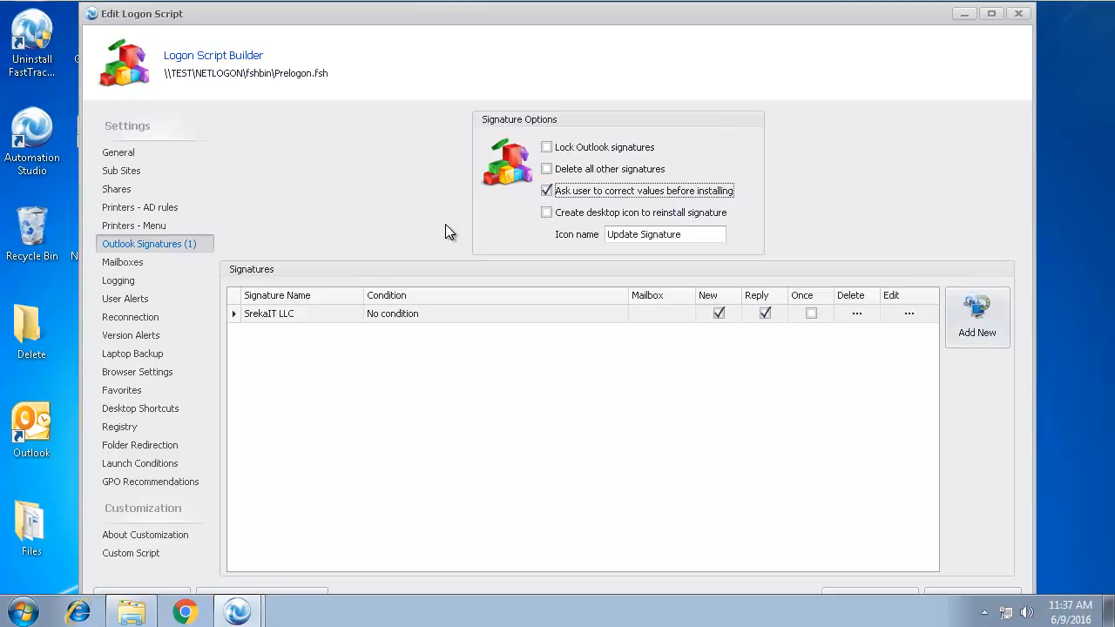
{"action": "left_click", "coordinate": [546, 213]}
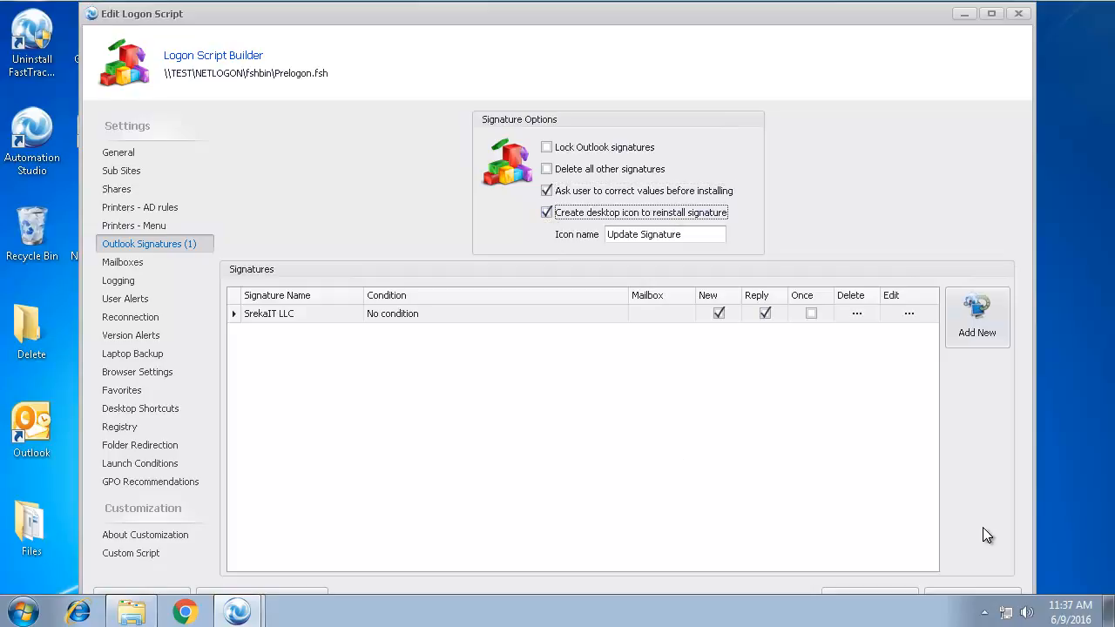
{"action": "double_click", "coordinate": [817, 14]}
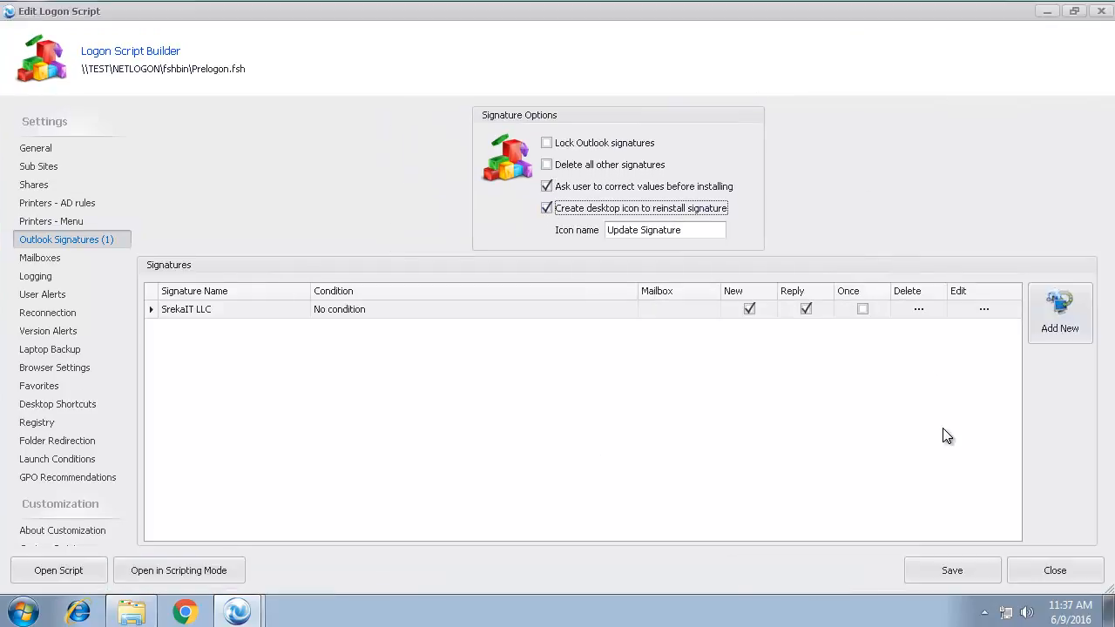
{"action": "left_click", "coordinate": [950, 570]}
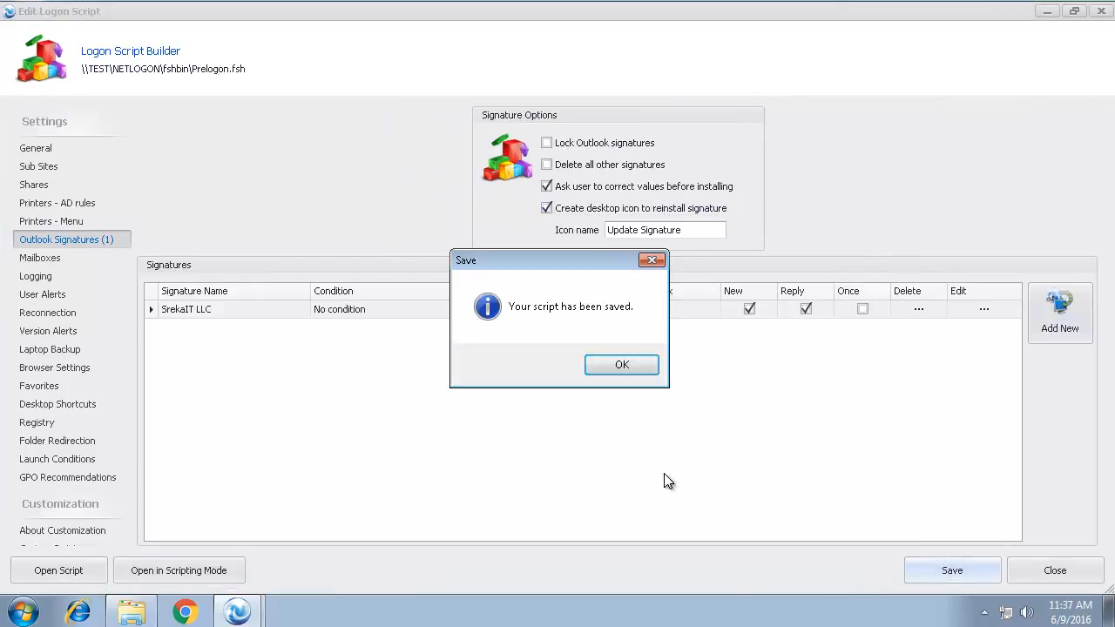
{"action": "left_click", "coordinate": [623, 365]}
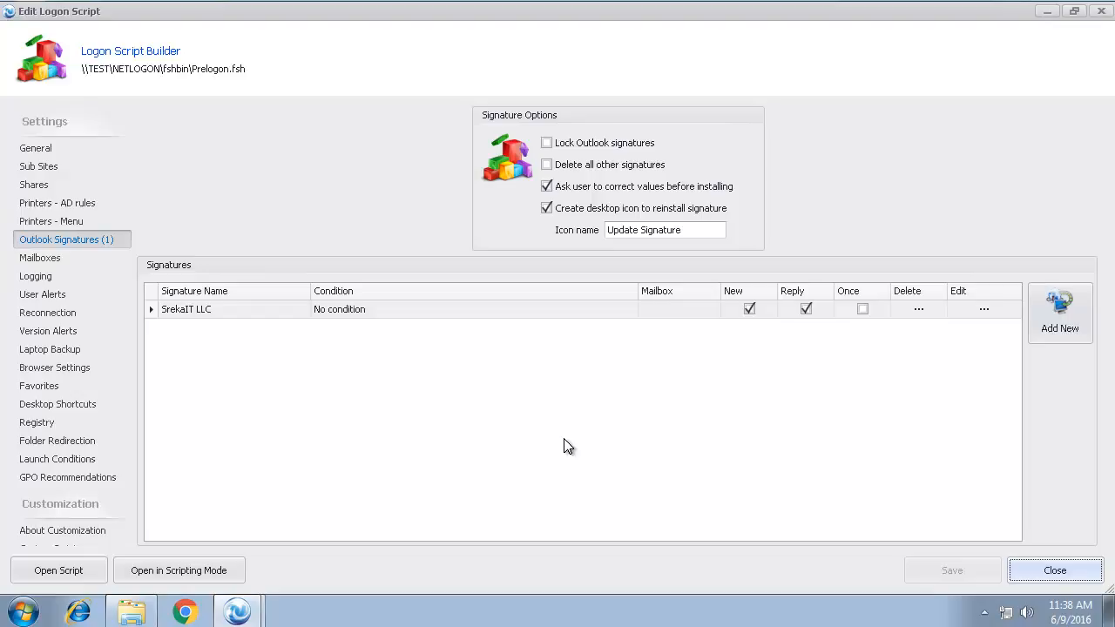
{"action": "left_click", "coordinate": [1039, 575]}
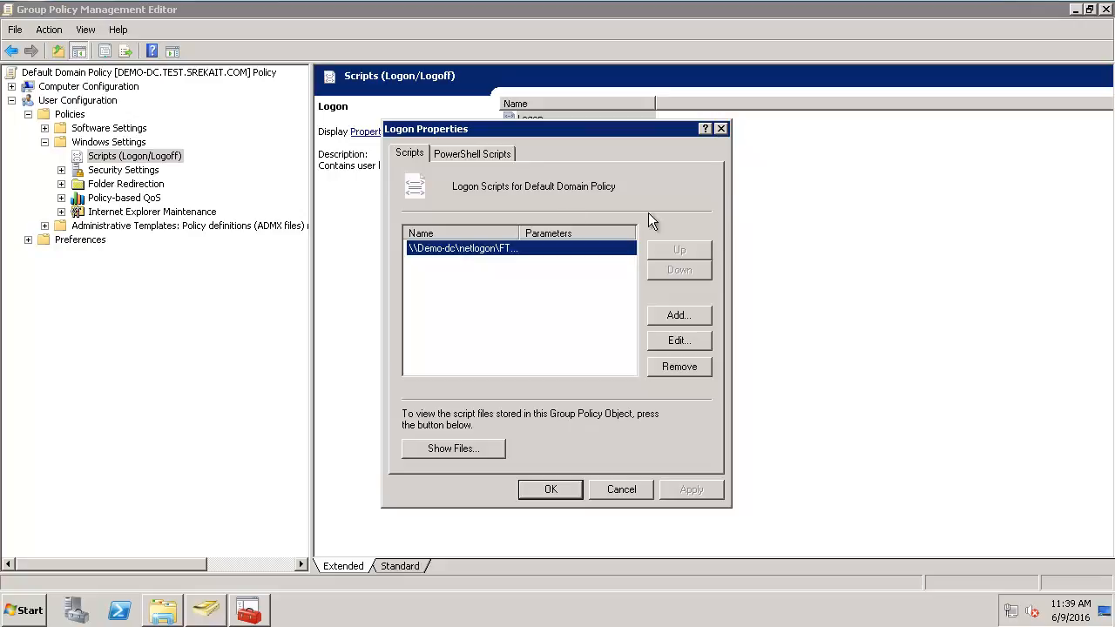
Step: In the Group Policy Management Editor, add ftlogon.exe as a user logon script in the Default Domain Policy
{"action": "left_click", "coordinate": [622, 493]}
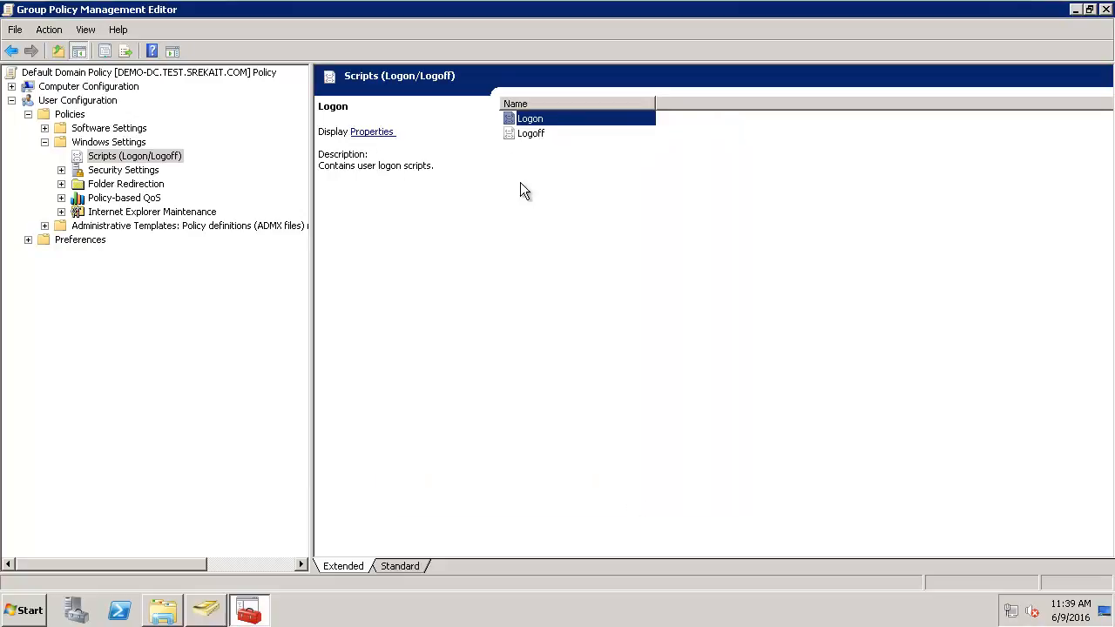
{"action": "double_click", "coordinate": [534, 122]}
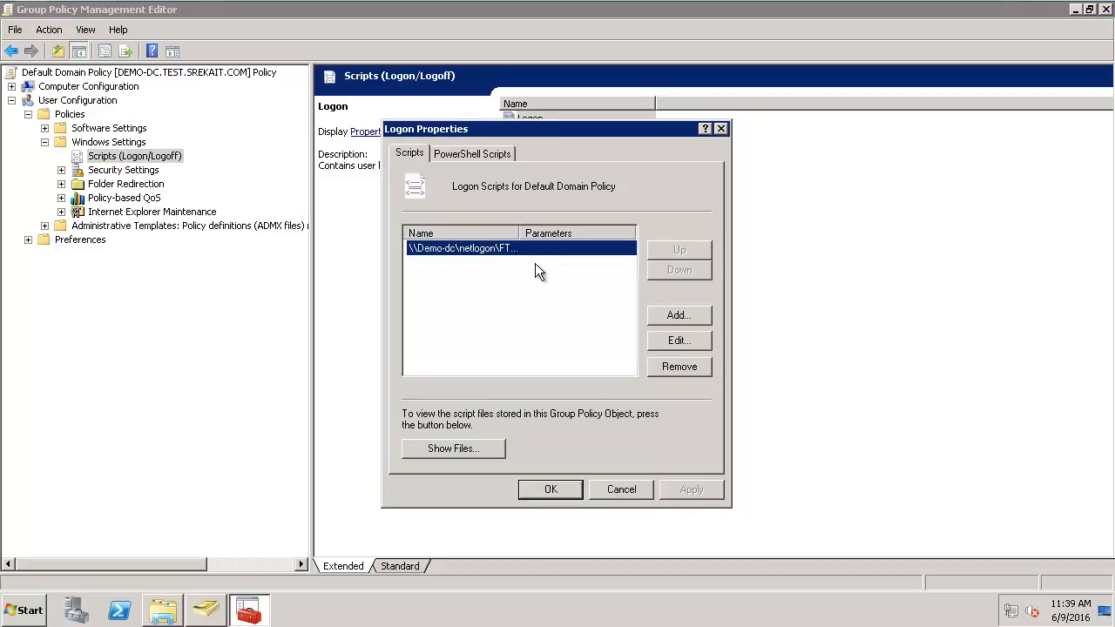
{"action": "left_click", "coordinate": [655, 316]}
{"action": "type", "text": "ftlogon.ex"}
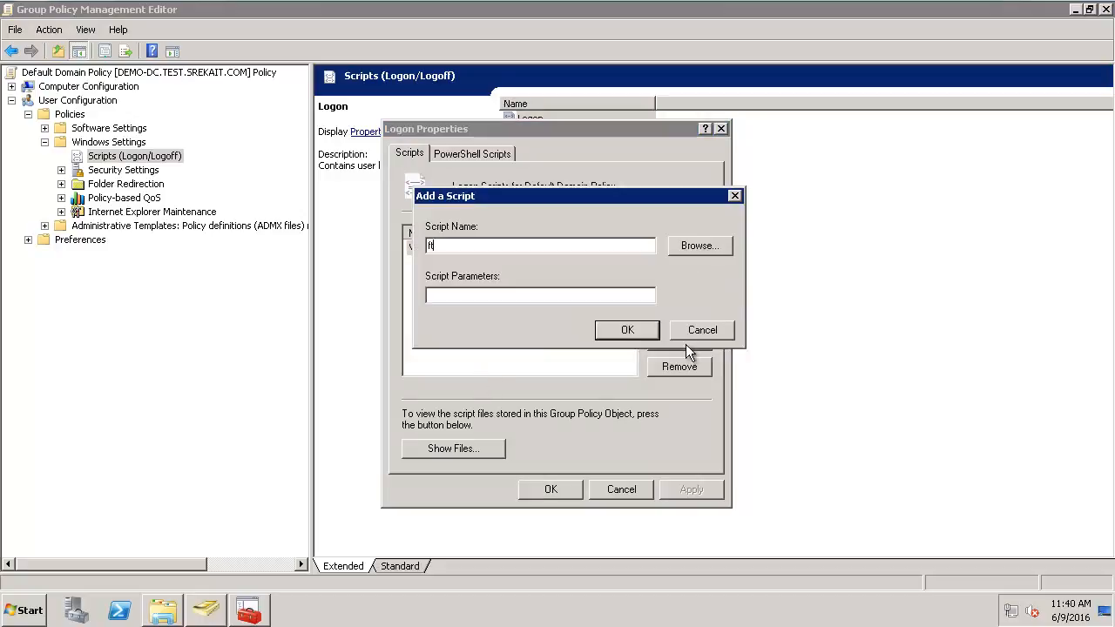
{"action": "type", "text": "e"}
{"action": "key", "text": "Return"}
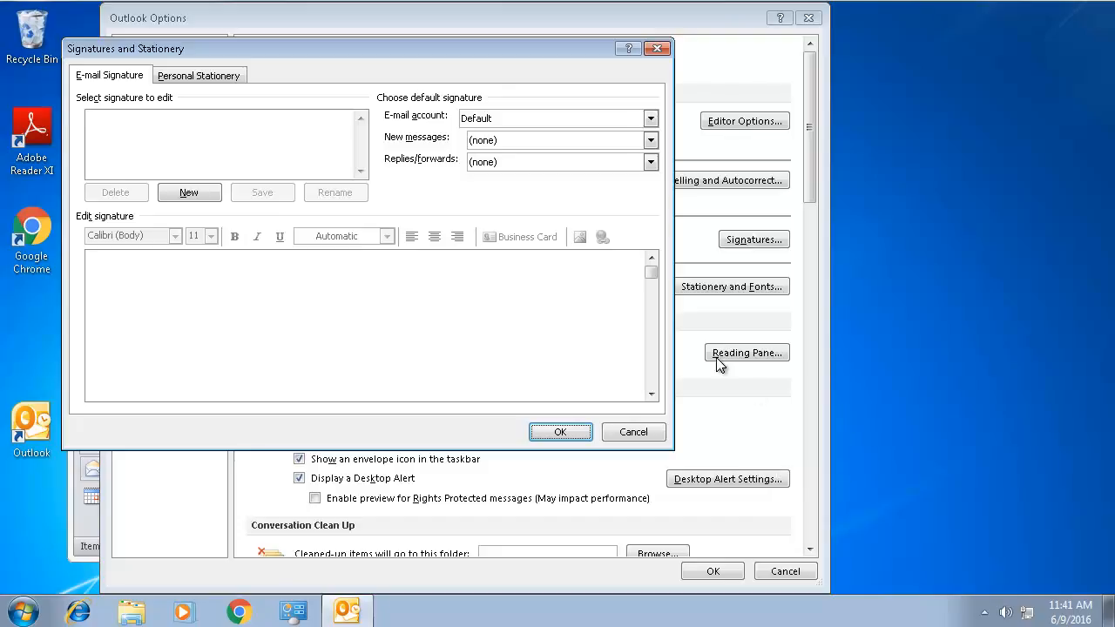
Step: Close Outlook's signature settings and options without making changes
{"action": "left_click", "coordinate": [634, 432]}
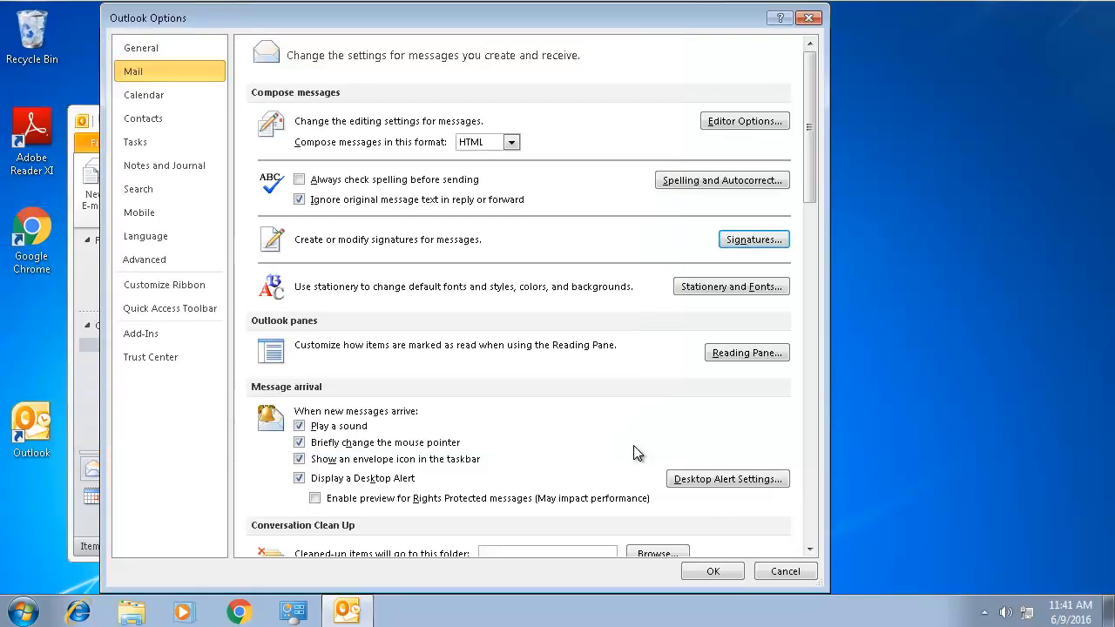
{"action": "left_click", "coordinate": [785, 571]}
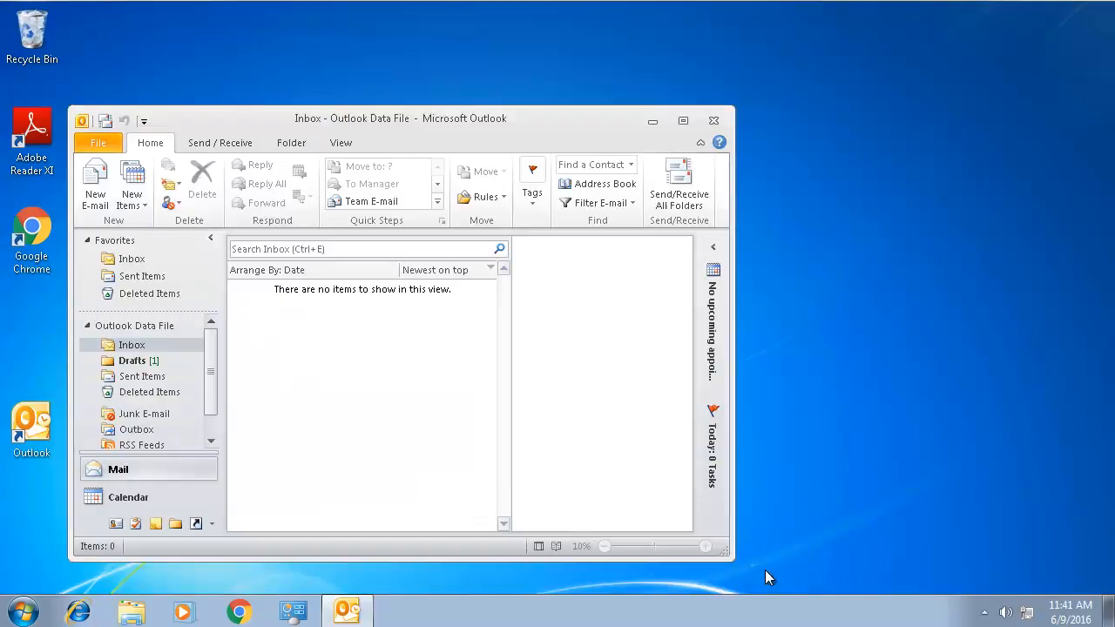
Step: Close Outlook, sign out of Windows and back in to run the logon script, and accept the prefilled Outlook signature details
{"action": "left_click", "coordinate": [714, 120]}
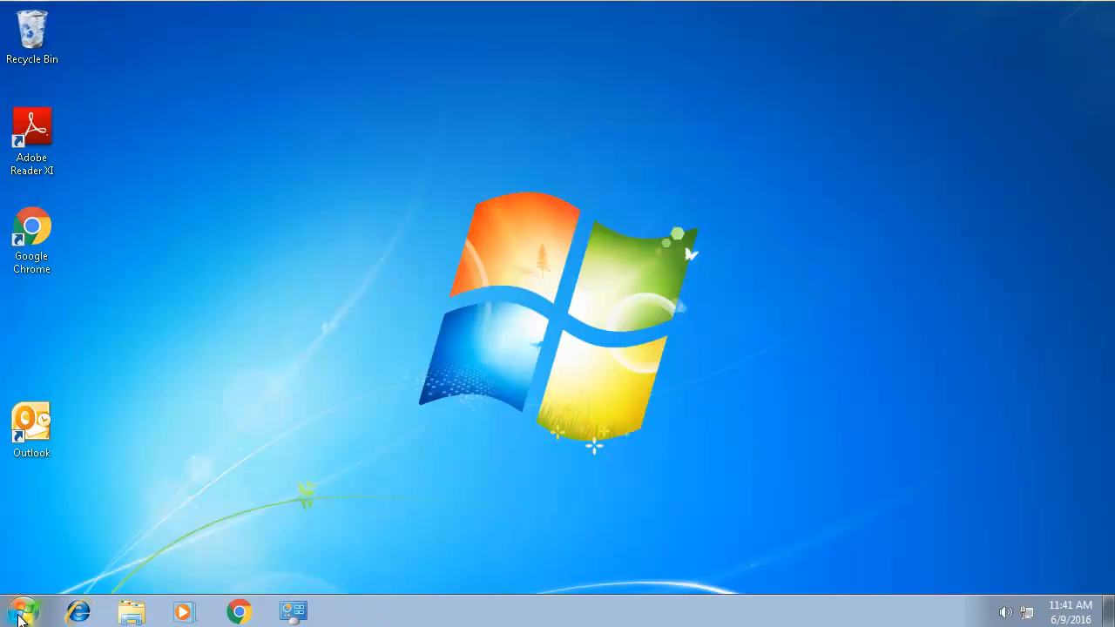
{"action": "left_click", "coordinate": [20, 619]}
{"action": "left_click", "coordinate": [270, 568]}
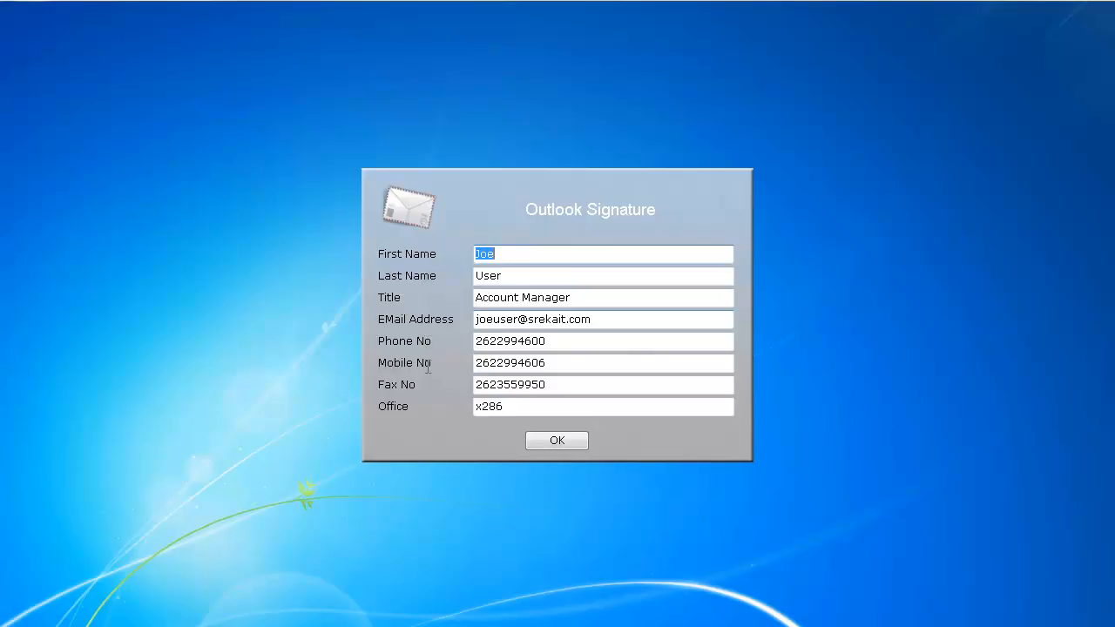
{"action": "left_click", "coordinate": [555, 436]}
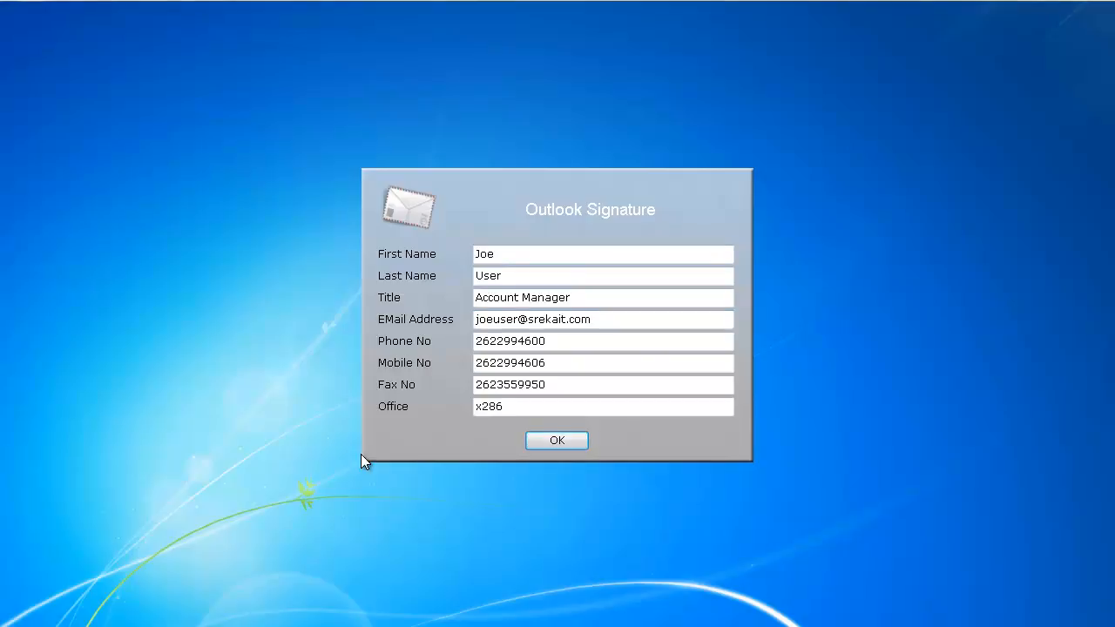
{"action": "left_click", "coordinate": [551, 443]}
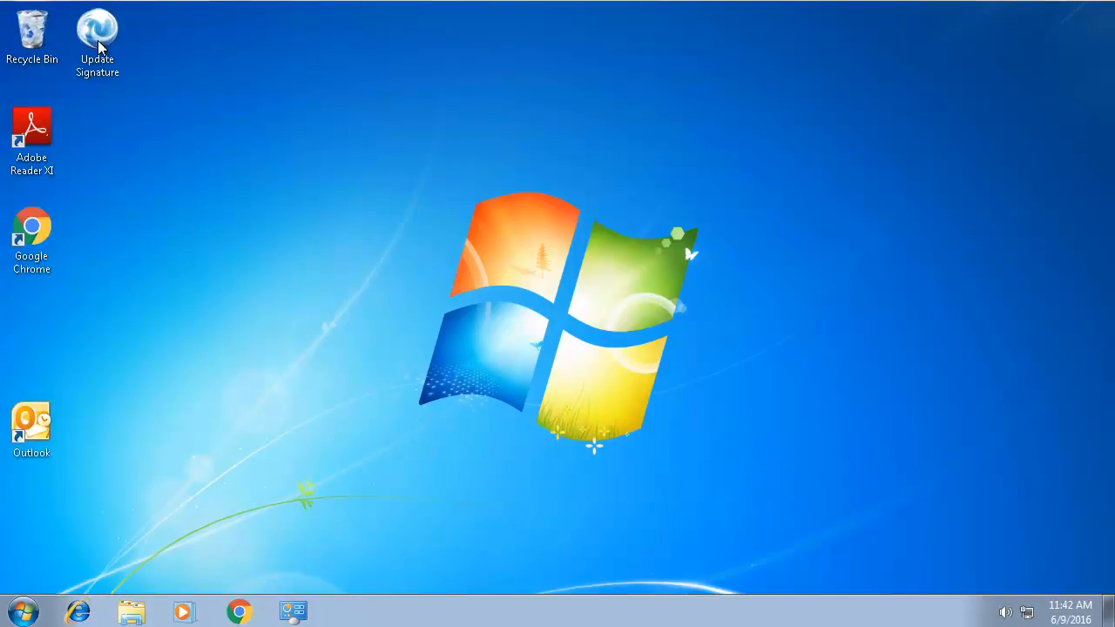
Step: Open Outlook and create a new e-mail to check the automatically inserted signature, and close the message
{"action": "double_click", "coordinate": [44, 427]}
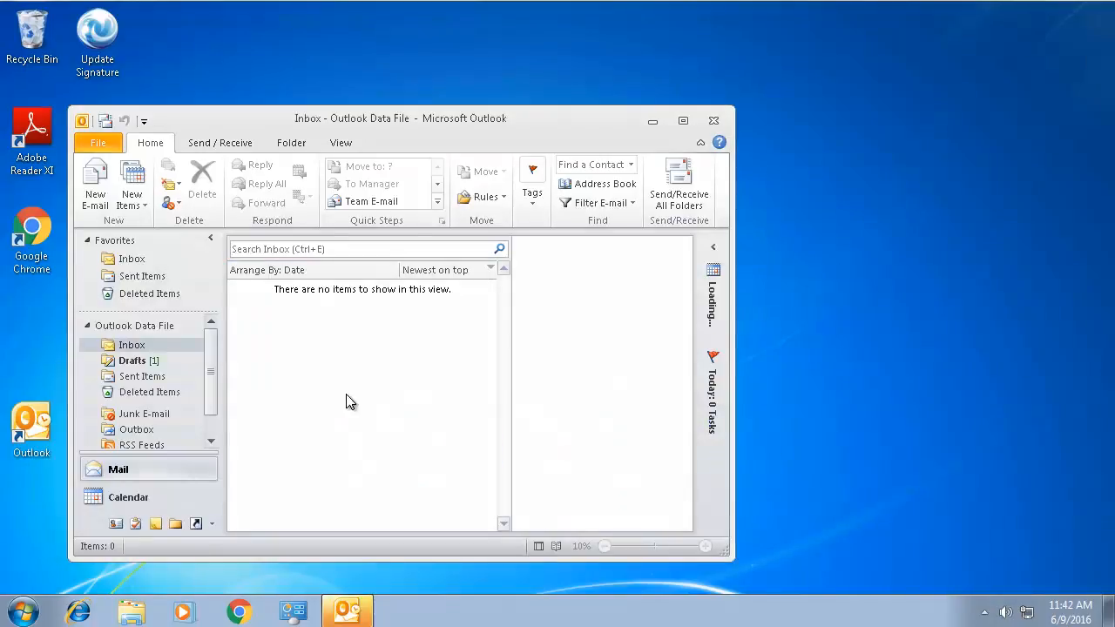
{"action": "left_click", "coordinate": [92, 188]}
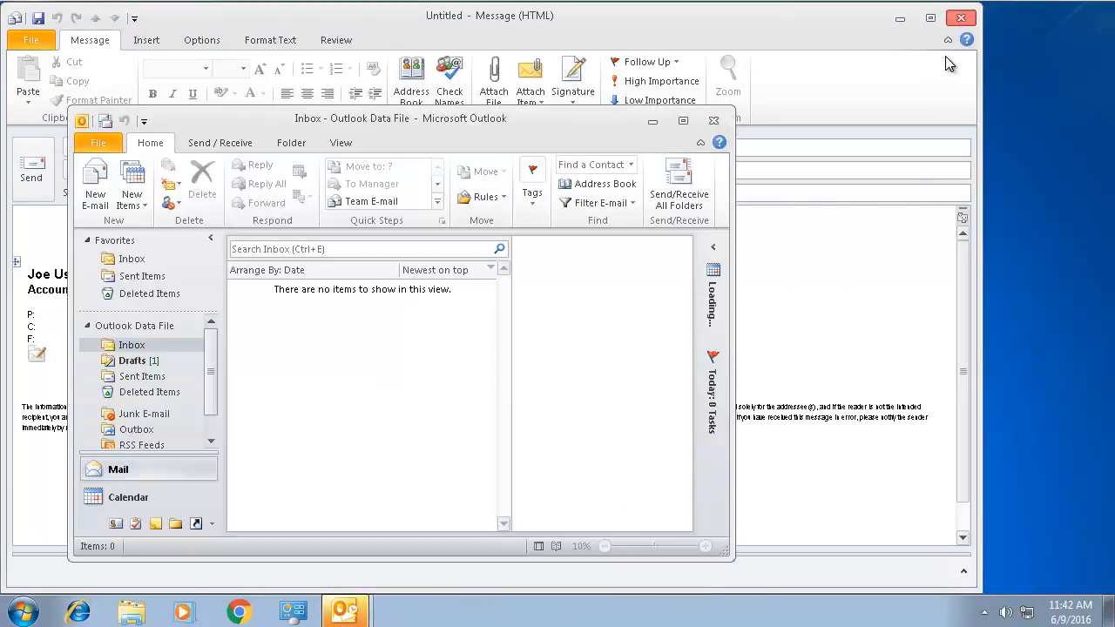
{"action": "left_click", "coordinate": [962, 19]}
Step: Reinstall the Outlook signature with the Update Signature desktop shortcut, accepting the prefilled user details
{"action": "left_click", "coordinate": [114, 34]}
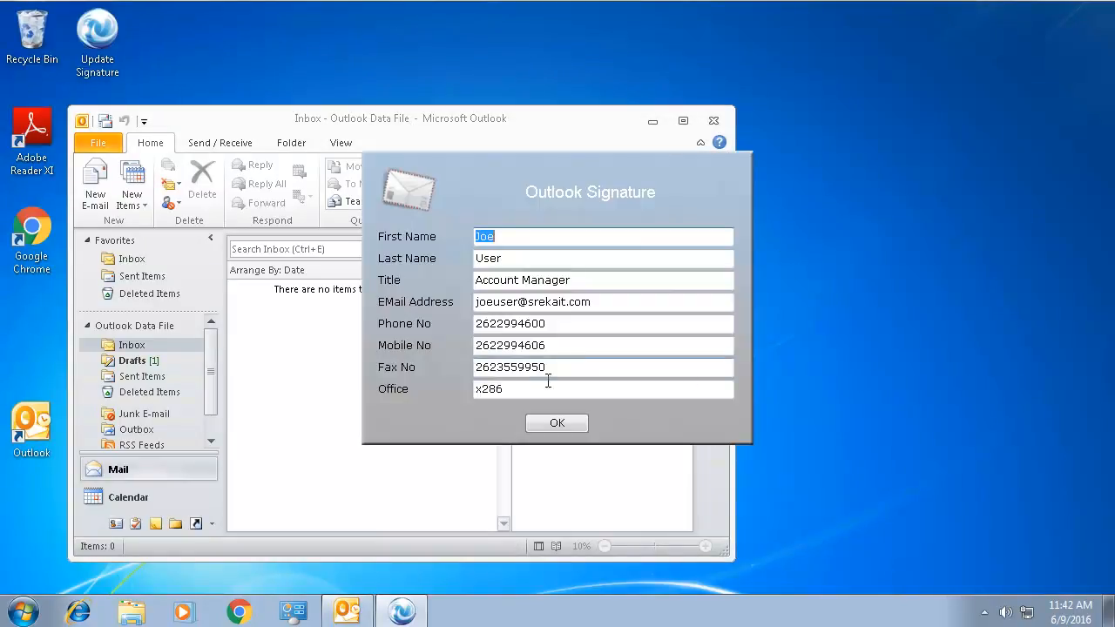
{"action": "left_click", "coordinate": [557, 424]}
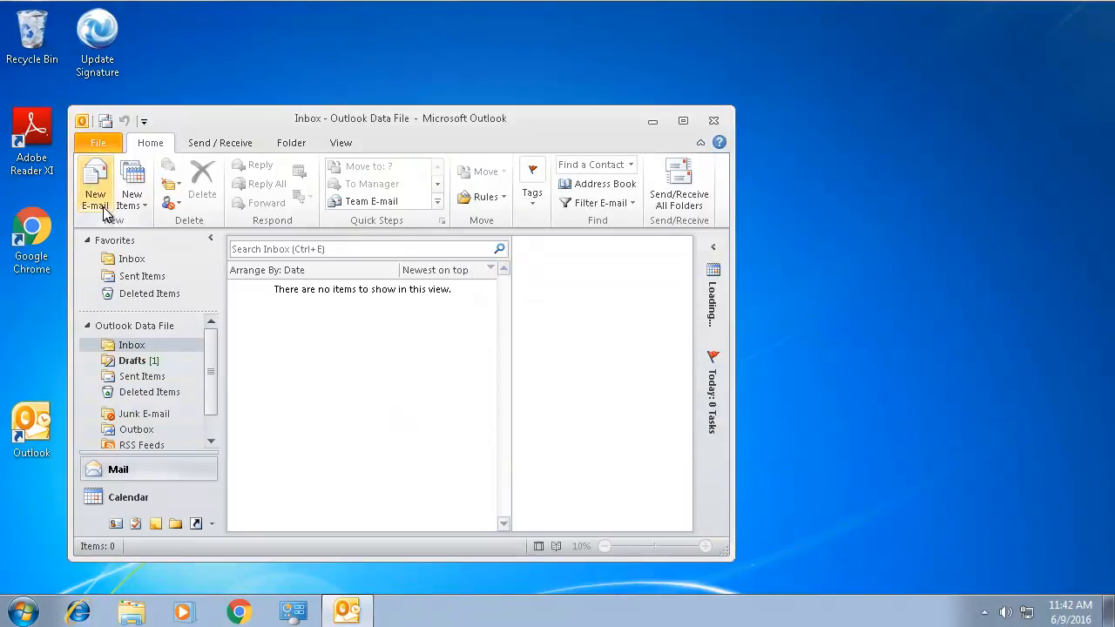